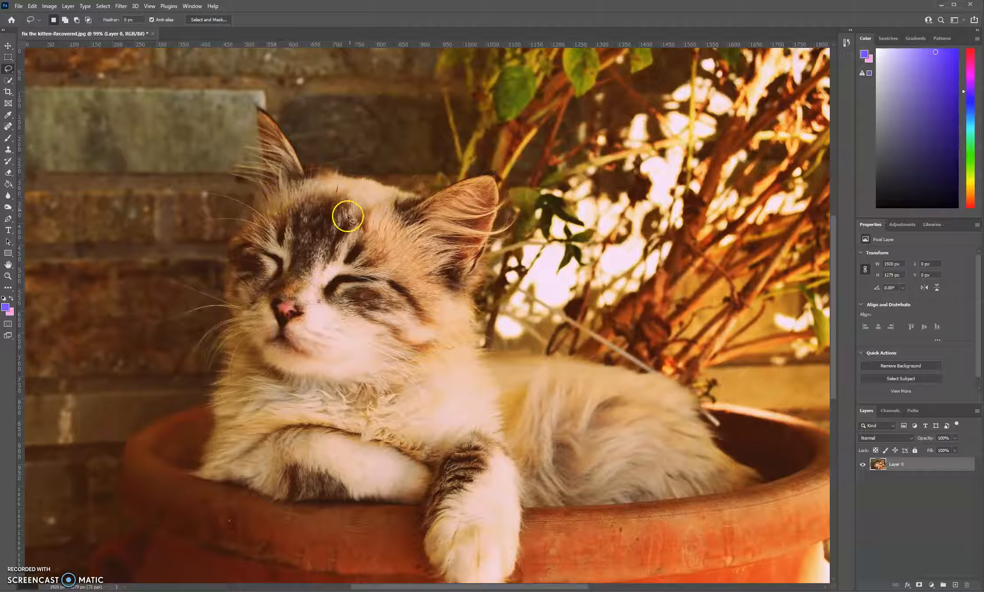
Step: Try outlining the top of the kitten's head and its right-hand ear freehand with the Lasso tool, and deselect it
click(353, 180)
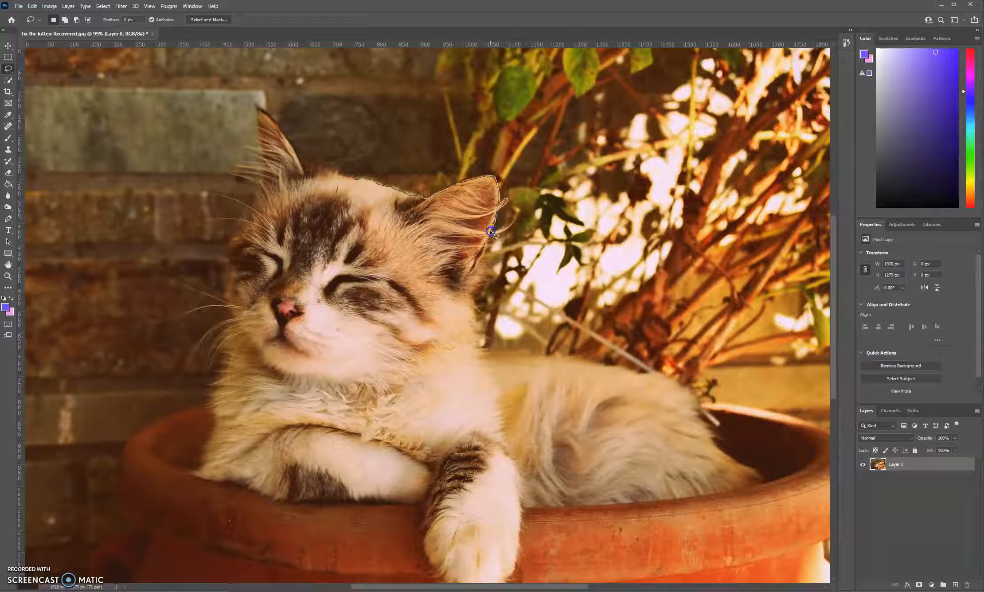
drag(488, 235, 488, 235)
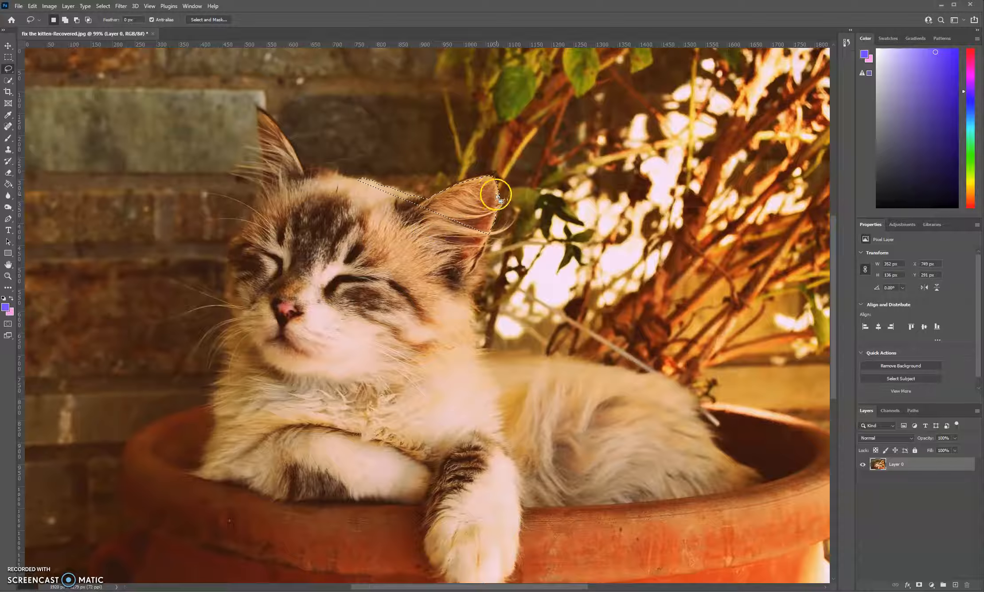
key(ctrl+d)
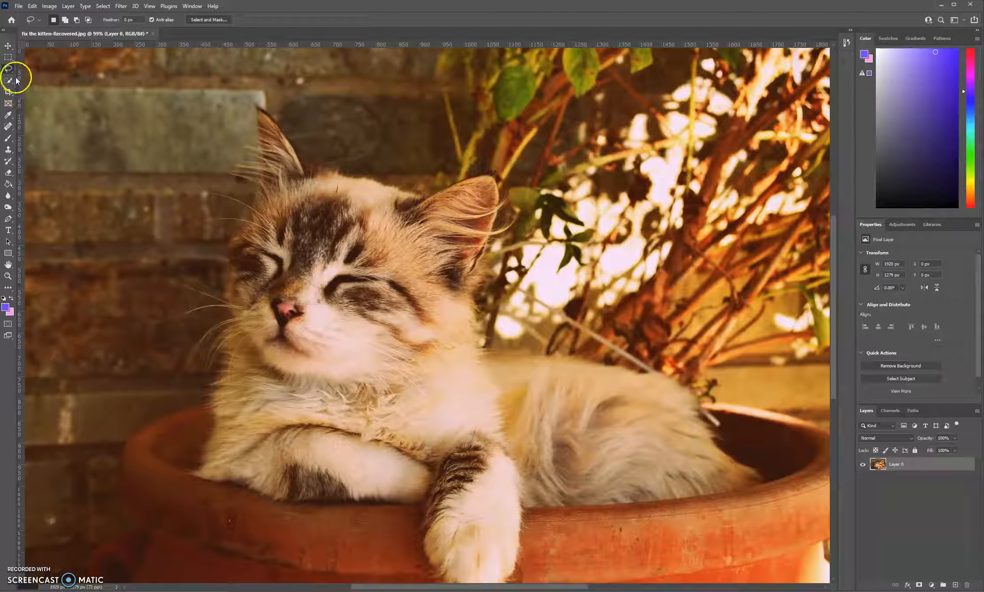
Step: Try tracing the kitten's head, ear and back with the Magnetic Lasso tool, and cancel the outline
drag(9, 74, 53, 86)
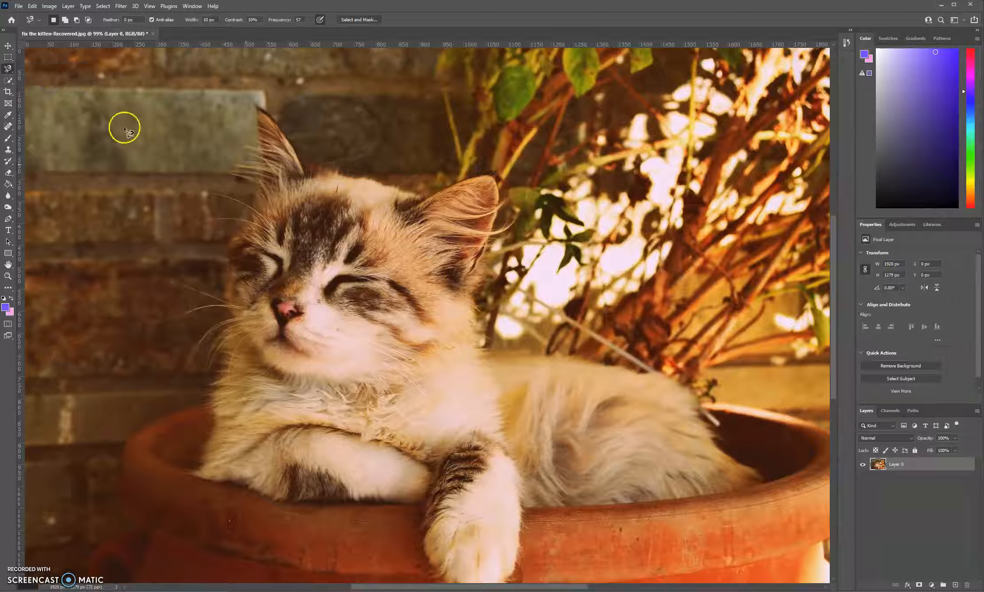
click(347, 177)
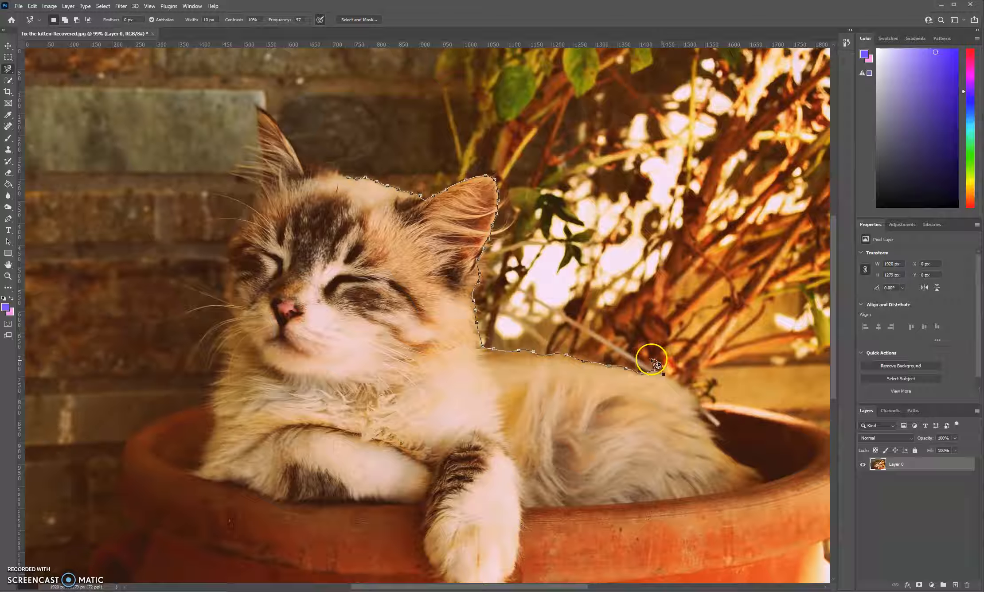
key(Escape)
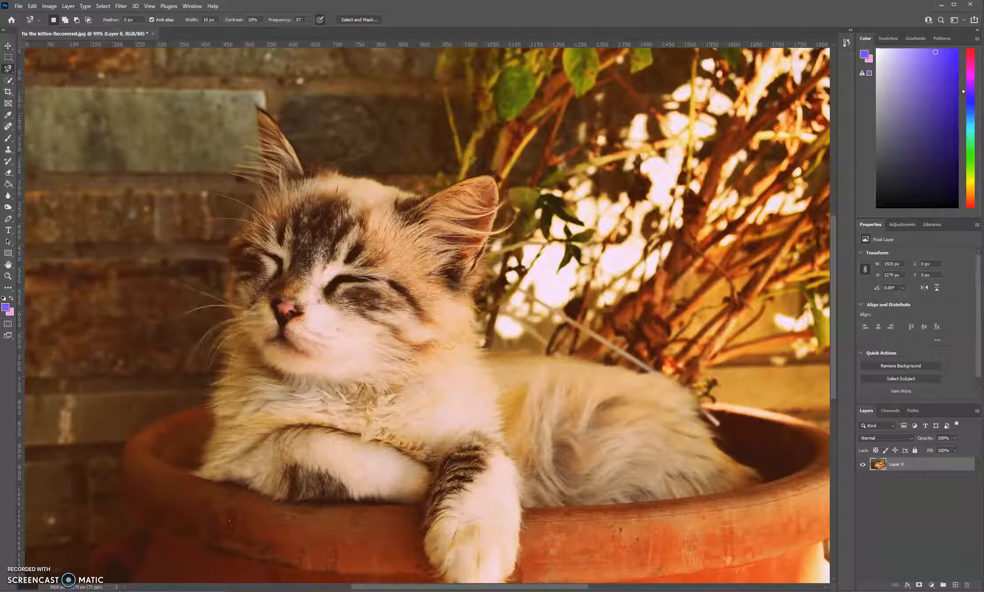
Step: Try selecting the light fur on the kitten's forehead with the Magic Wand, raising the tolerance to 50
click(9, 81)
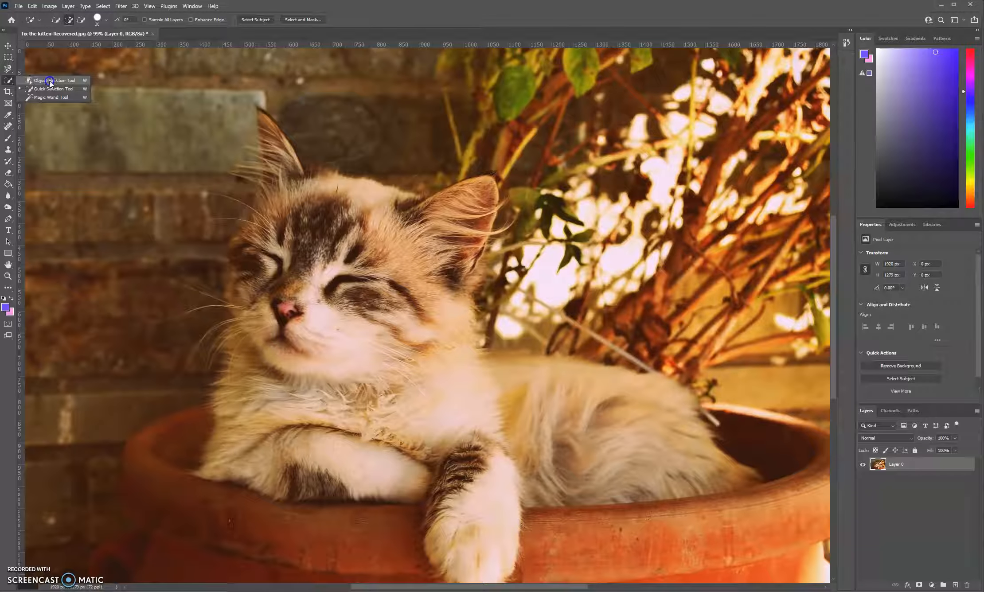
click(47, 97)
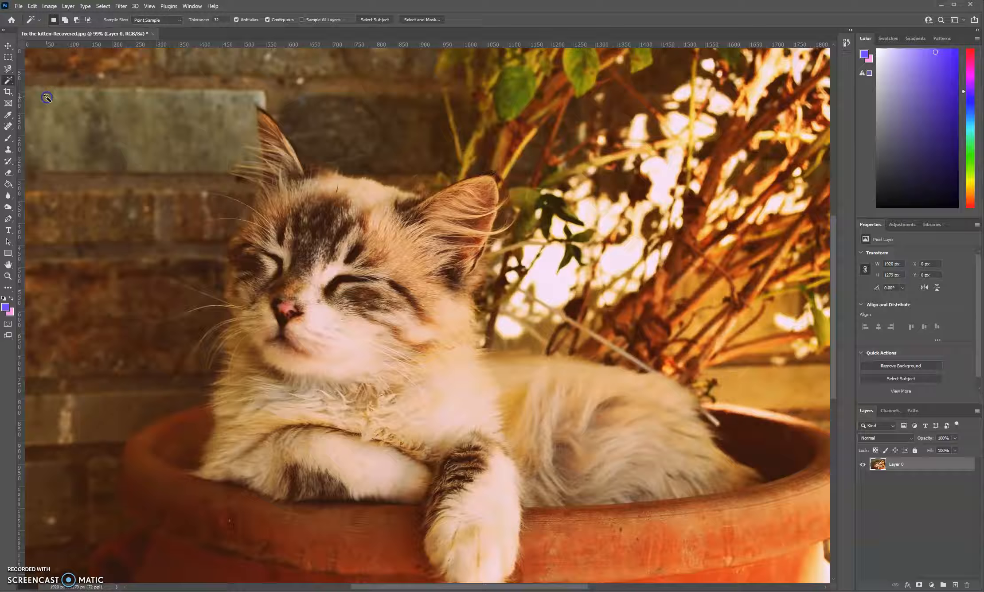
click(372, 189)
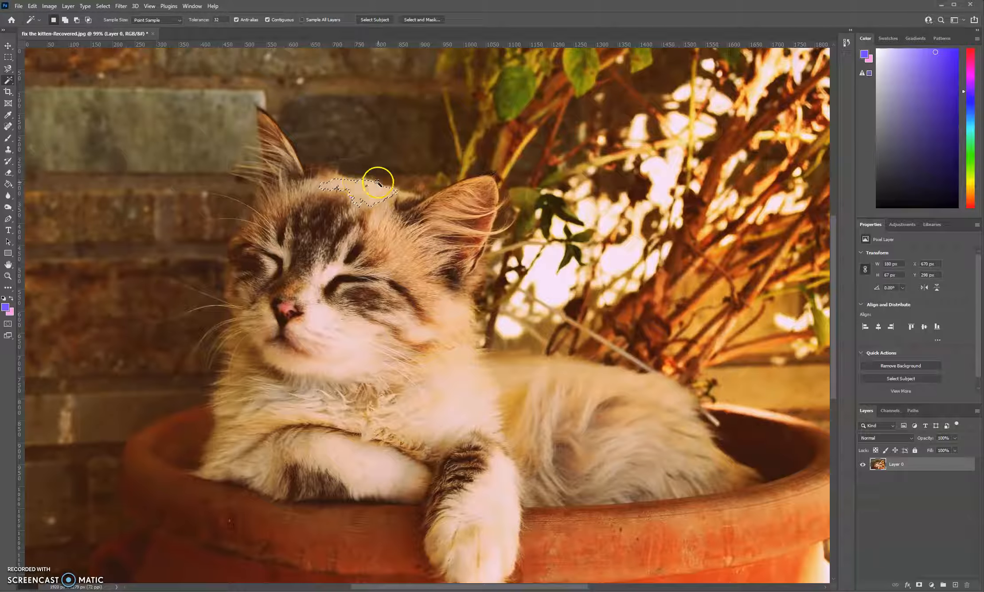
click(206, 20)
click(373, 190)
click(371, 191)
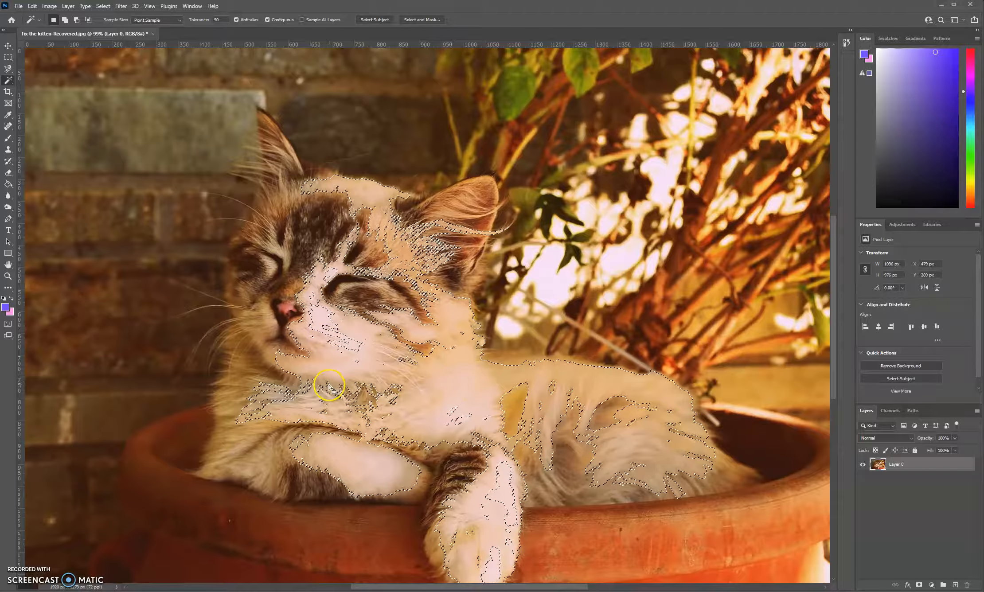
Step: Turn off Contiguous and reselect with the Magic Wand from the light fur on the kitten's forehead
click(267, 19)
click(369, 193)
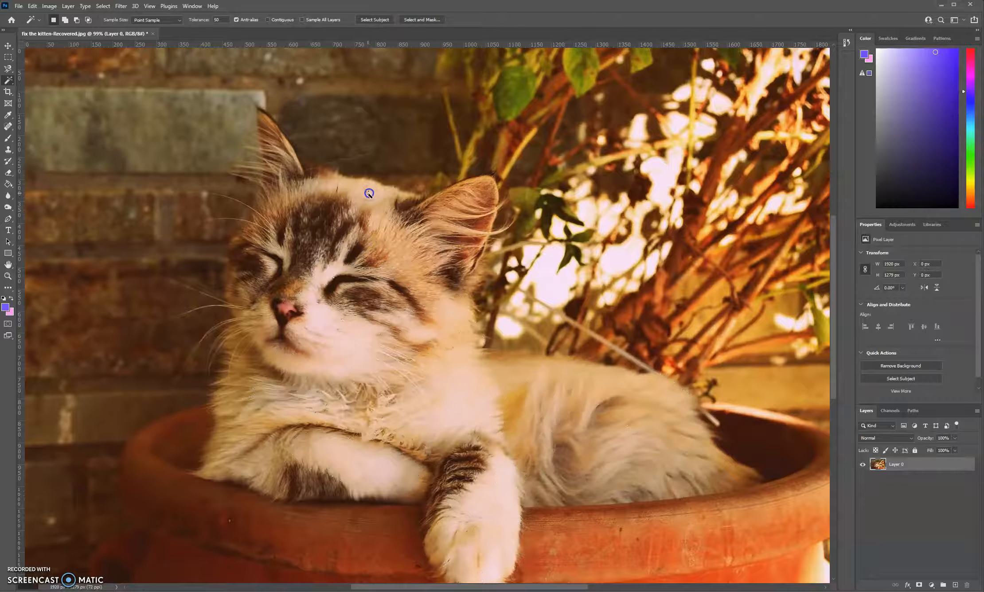
click(369, 200)
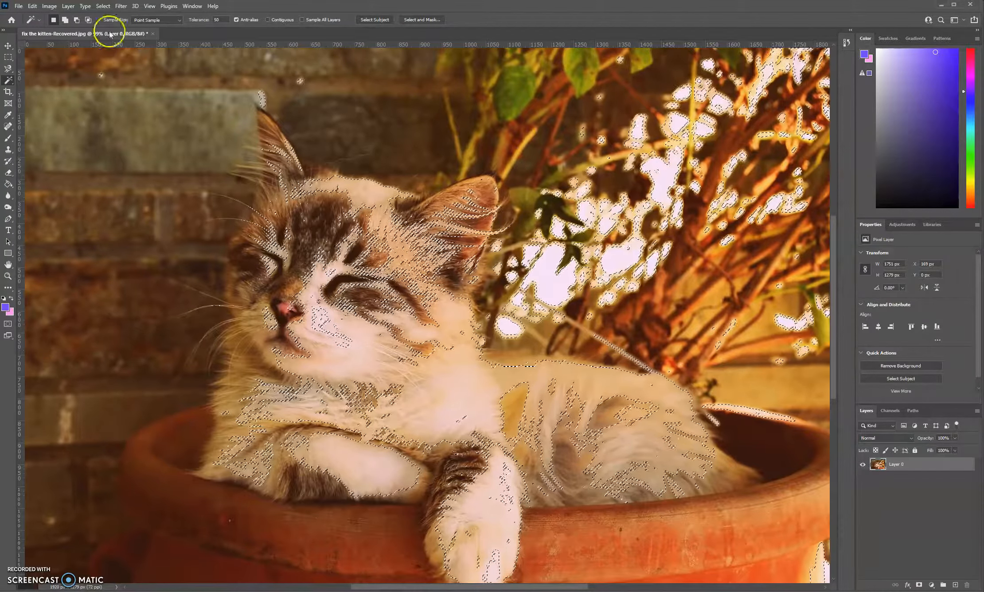
Step: Clear the Magic Wand selection and select the whole kitten with the Quick Selection tool, covering ears, face, body and paws
click(10, 82)
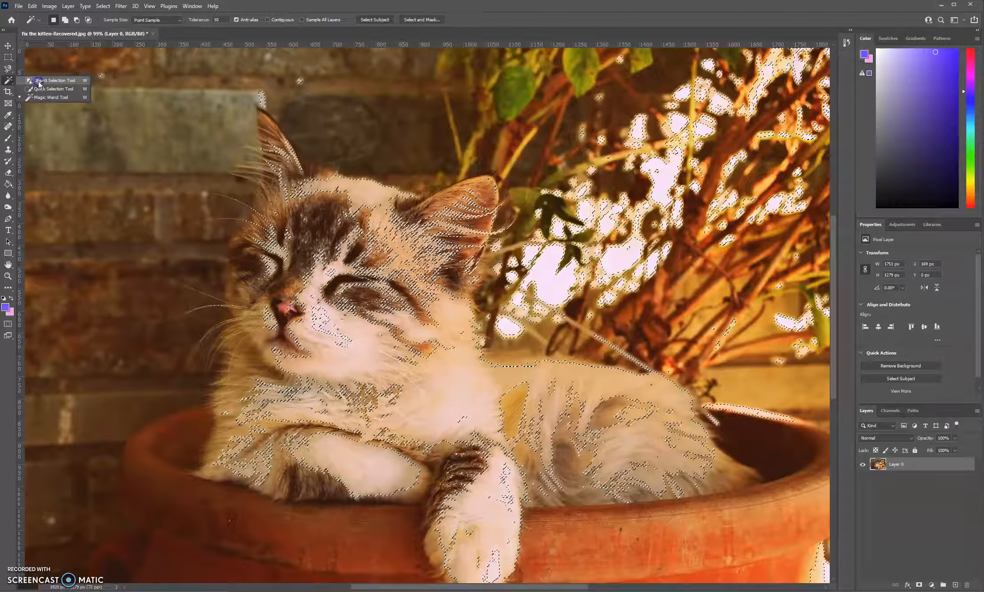
click(51, 89)
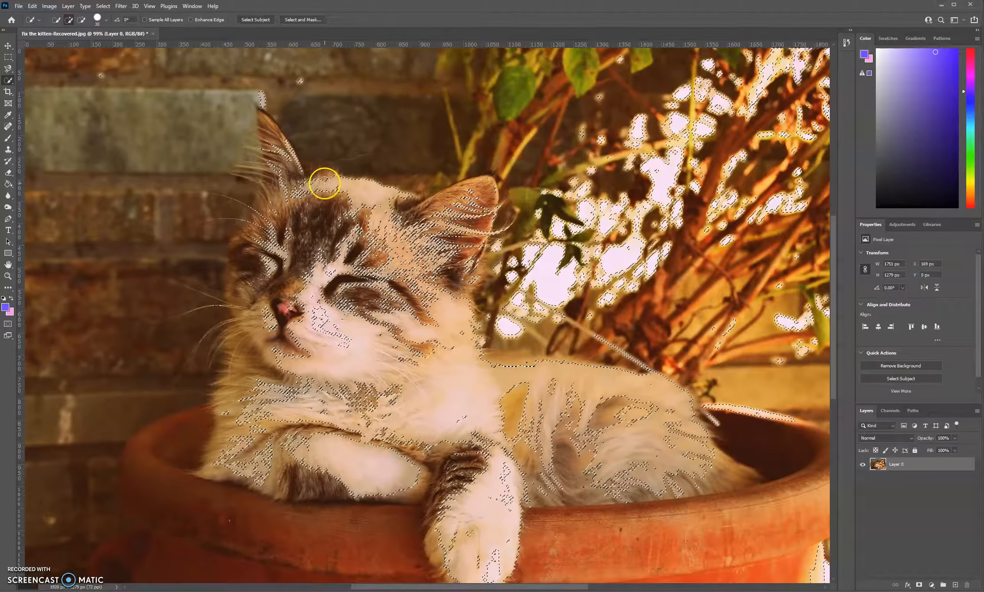
key(ctrl+d)
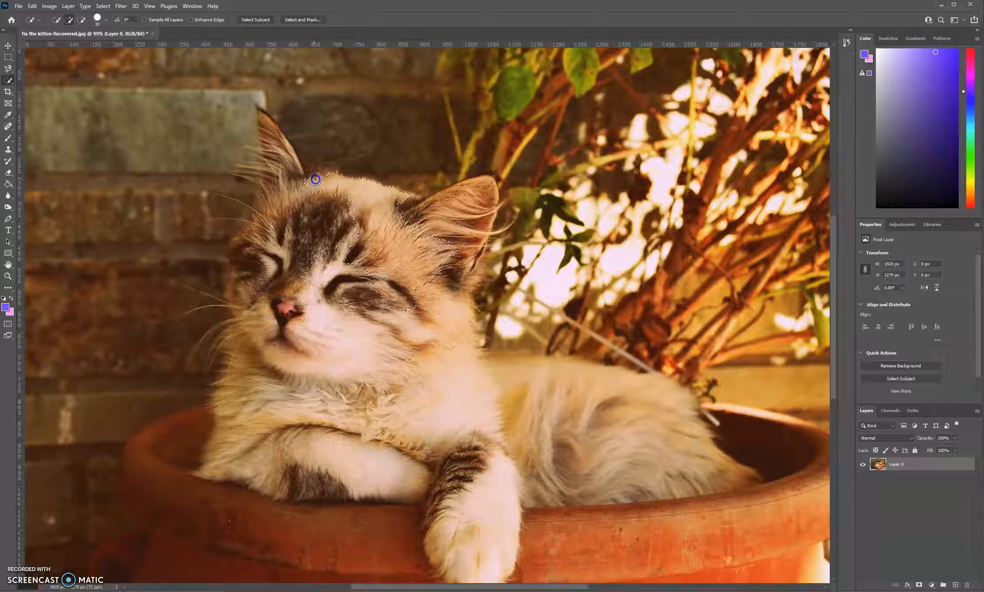
drag(293, 168, 281, 156)
mouse_move(274, 172)
mouse_down()
mouse_move(246, 253)
mouse_move(242, 296)
mouse_move(287, 357)
mouse_move(408, 369)
mouse_move(419, 330)
mouse_move(385, 307)
mouse_move(451, 337)
mouse_move(441, 255)
mouse_move(471, 203)
mouse_move(406, 234)
mouse_move(376, 308)
mouse_move(373, 328)
mouse_move(432, 388)
mouse_move(523, 376)
mouse_move(486, 365)
mouse_move(652, 394)
mouse_move(678, 412)
mouse_move(706, 465)
mouse_move(749, 480)
mouse_move(510, 497)
mouse_move(504, 532)
mouse_move(528, 492)
mouse_move(477, 533)
mouse_move(457, 482)
mouse_move(435, 527)
mouse_move(412, 486)
mouse_move(326, 483)
mouse_move(391, 493)
mouse_move(347, 495)
mouse_move(221, 467)
mouse_move(255, 408)
mouse_move(240, 373)
mouse_move(228, 379)
mouse_move(253, 435)
mouse_up()
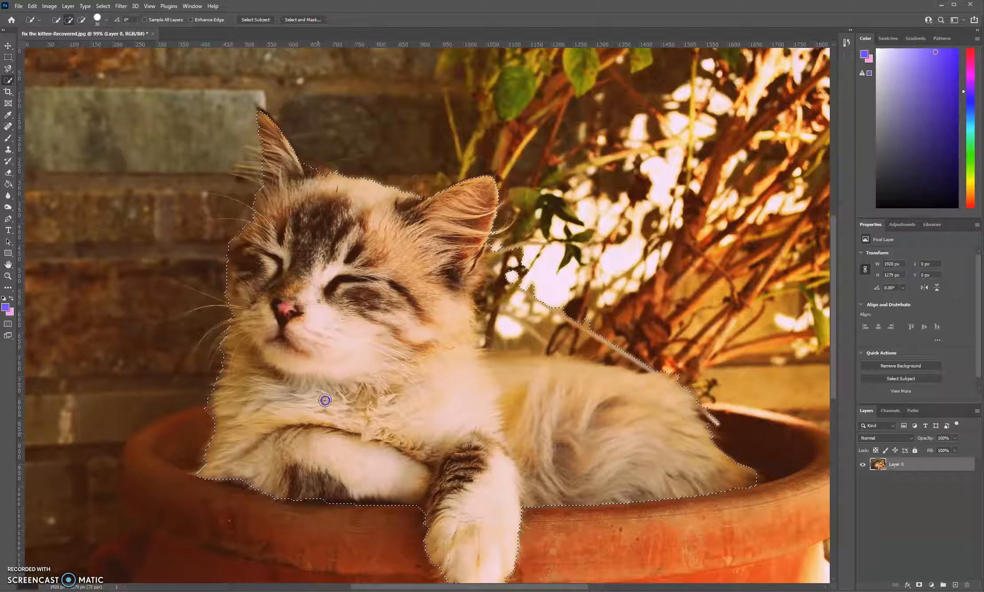
mouse_move(443, 287)
mouse_down()
mouse_move(482, 351)
mouse_move(517, 380)
mouse_move(677, 433)
mouse_move(598, 435)
mouse_move(593, 400)
mouse_move(685, 373)
mouse_move(470, 332)
mouse_up()
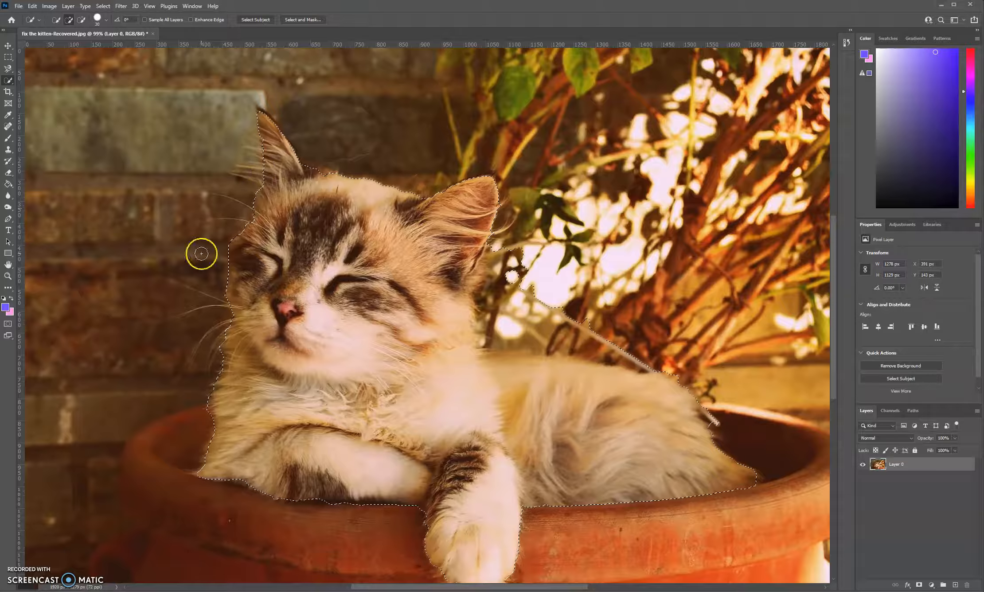
Step: Subtract the background beside the kitten's right-hand ear and neck and above its back from the selection with the Lasso tool
click(9, 71)
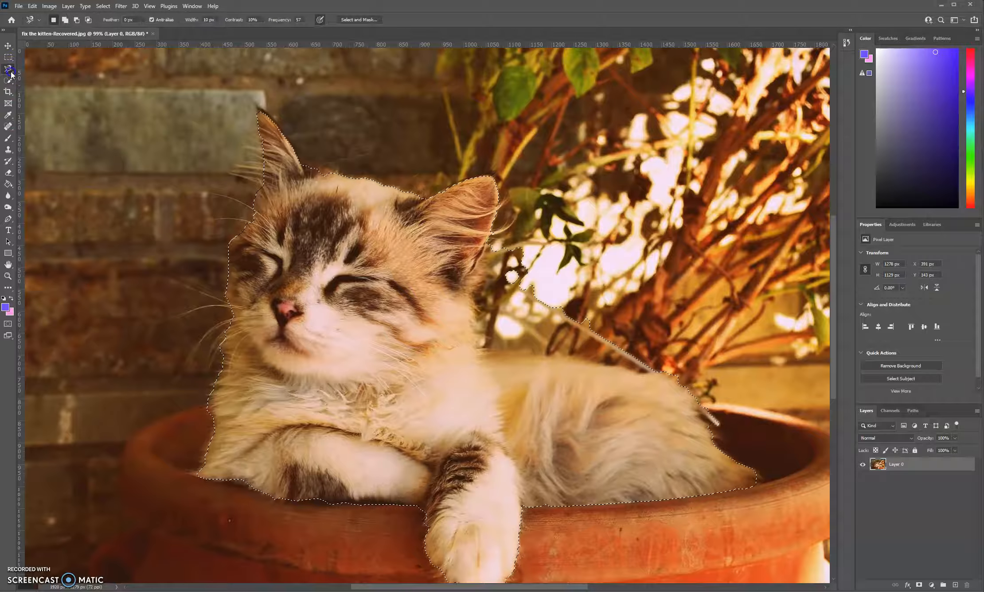
click(38, 70)
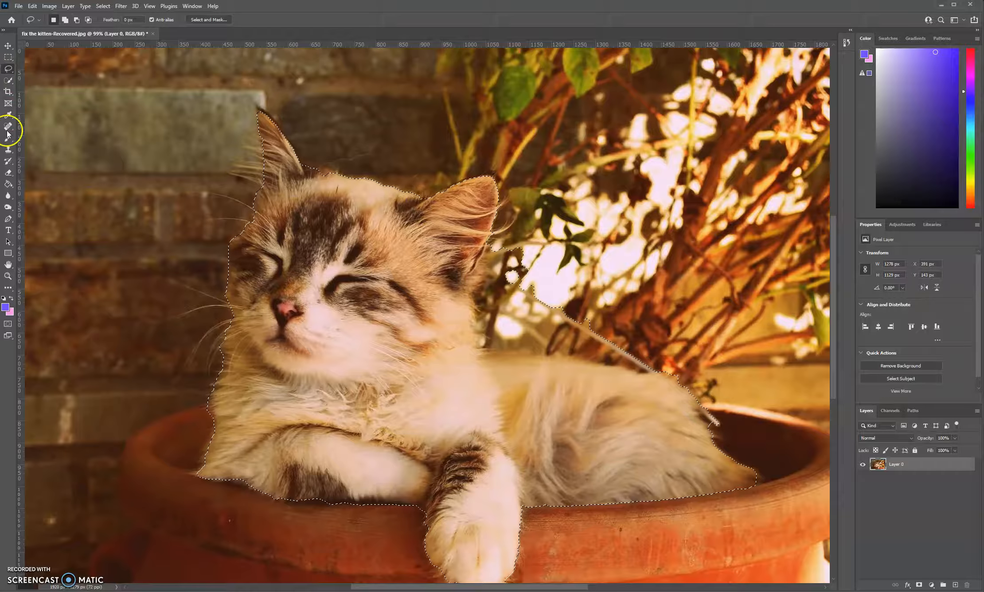
click(8, 276)
drag(492, 305, 519, 347)
click(8, 68)
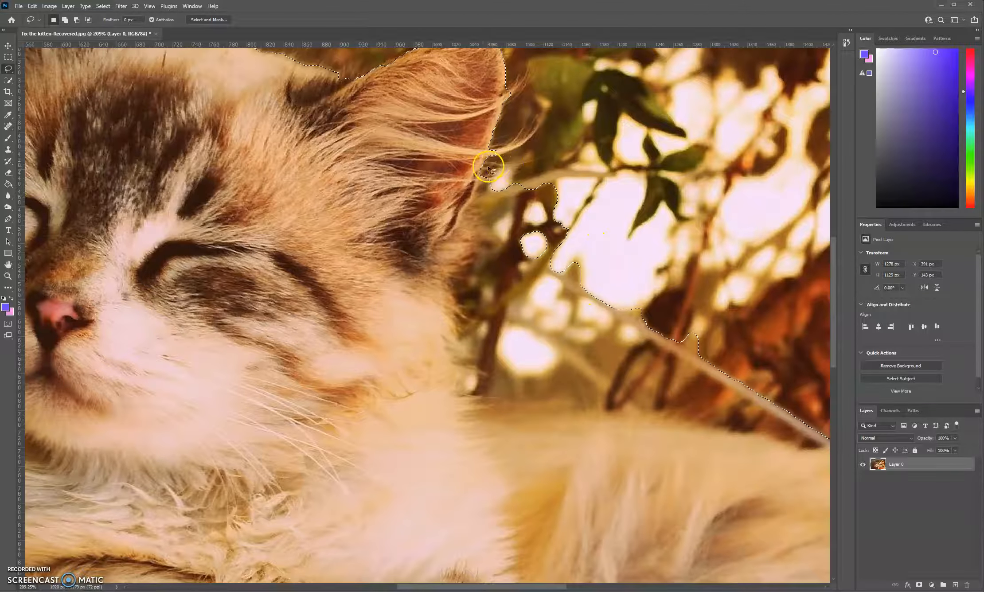
drag(479, 193, 501, 235)
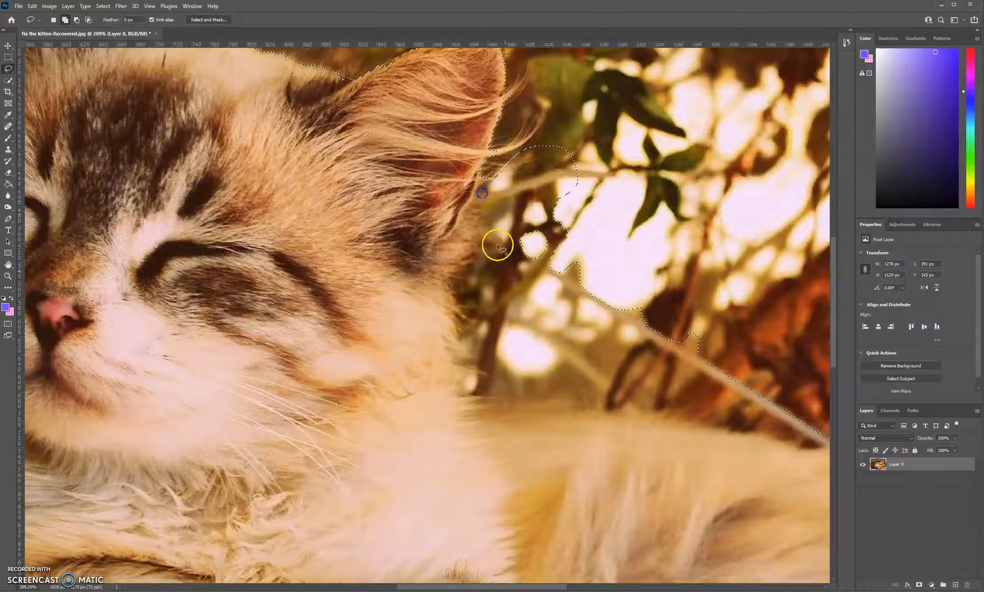
key(ctrl+z)
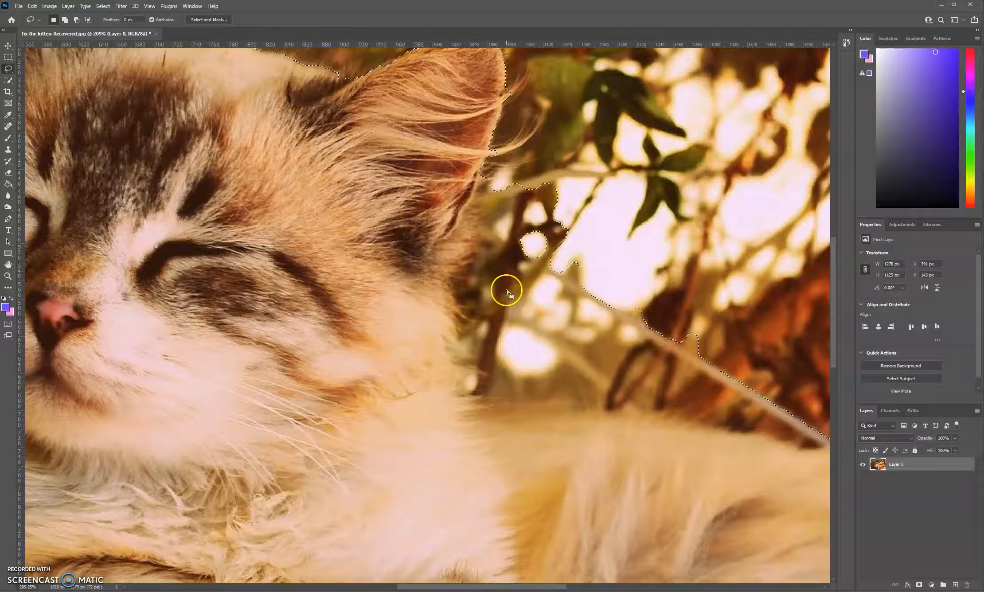
drag(487, 168, 485, 174)
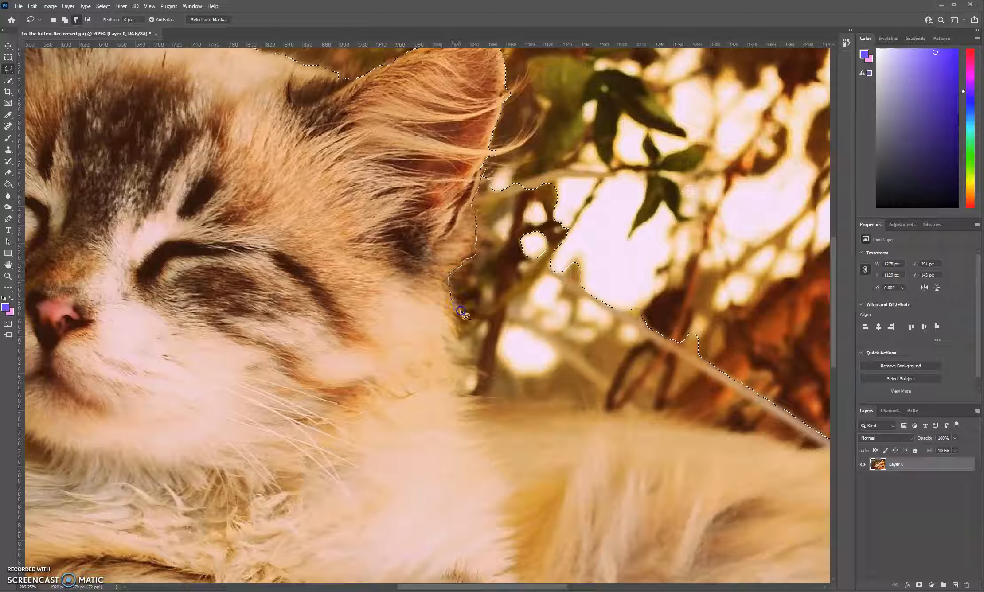
drag(500, 164, 487, 170)
drag(462, 311, 472, 323)
mouse_move(607, 250)
mouse_down()
mouse_move(585, 181)
mouse_move(553, 159)
mouse_move(487, 257)
mouse_up()
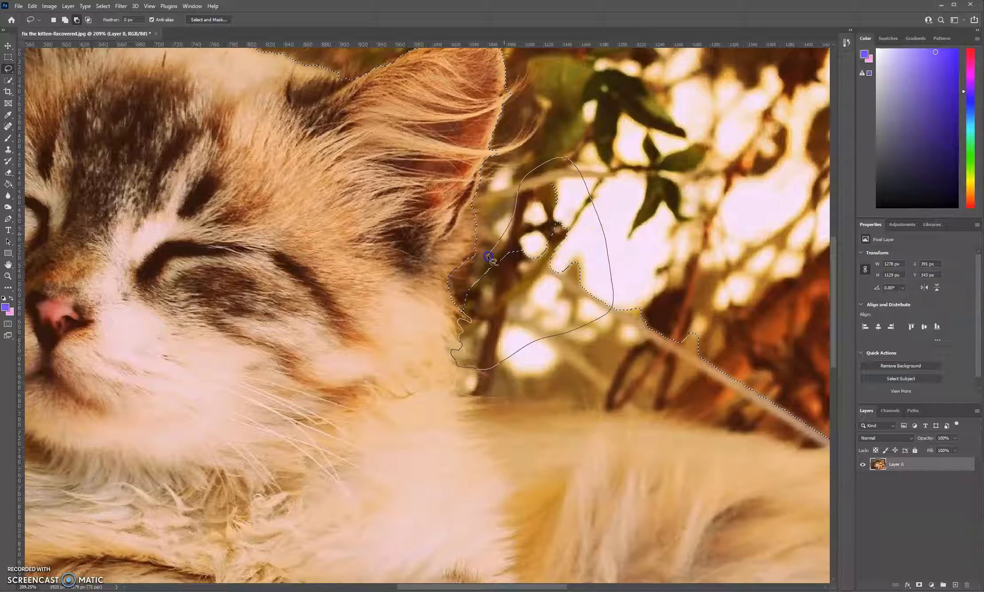
drag(463, 312, 463, 311)
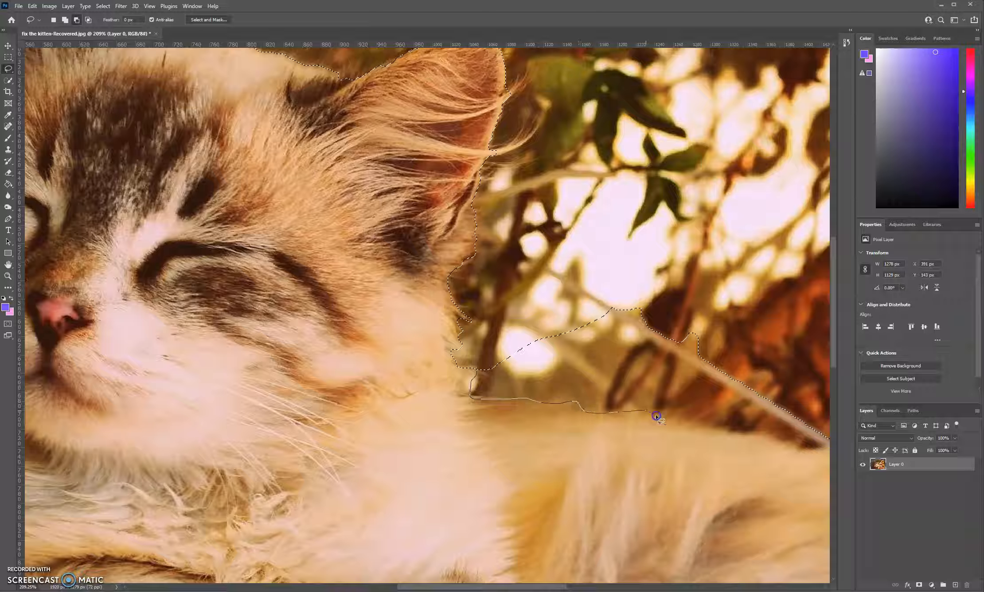
mouse_move(831, 444)
mouse_down()
mouse_move(793, 388)
mouse_move(721, 317)
mouse_move(639, 266)
mouse_move(512, 295)
mouse_move(477, 372)
mouse_up()
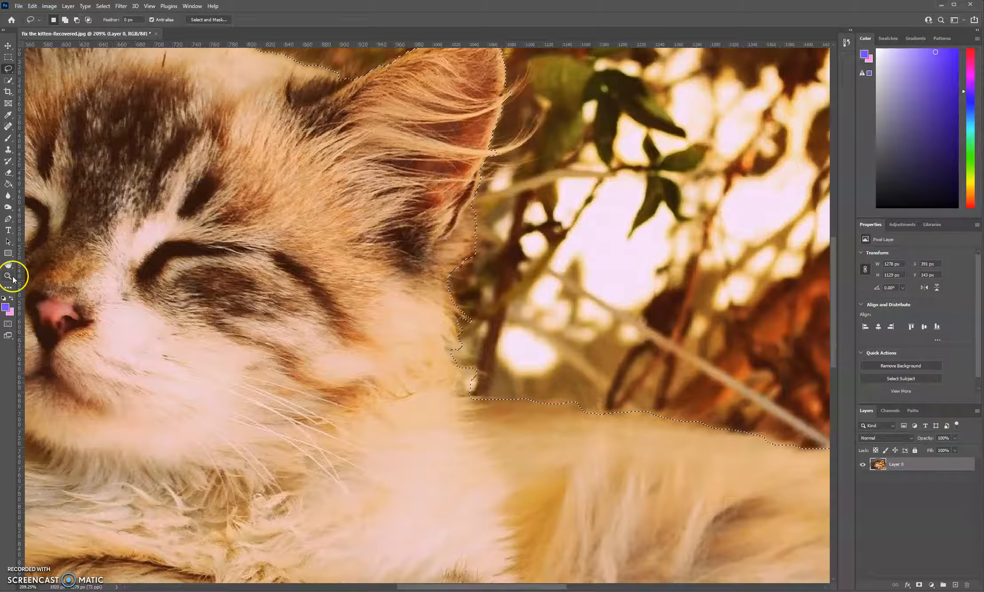
Step: Correct the selection edge along the lower left side of the kitten's hanging paw with the Lasso tool
click(8, 265)
drag(600, 481, 330, 303)
drag(473, 410, 561, 244)
drag(37, 466, 354, 384)
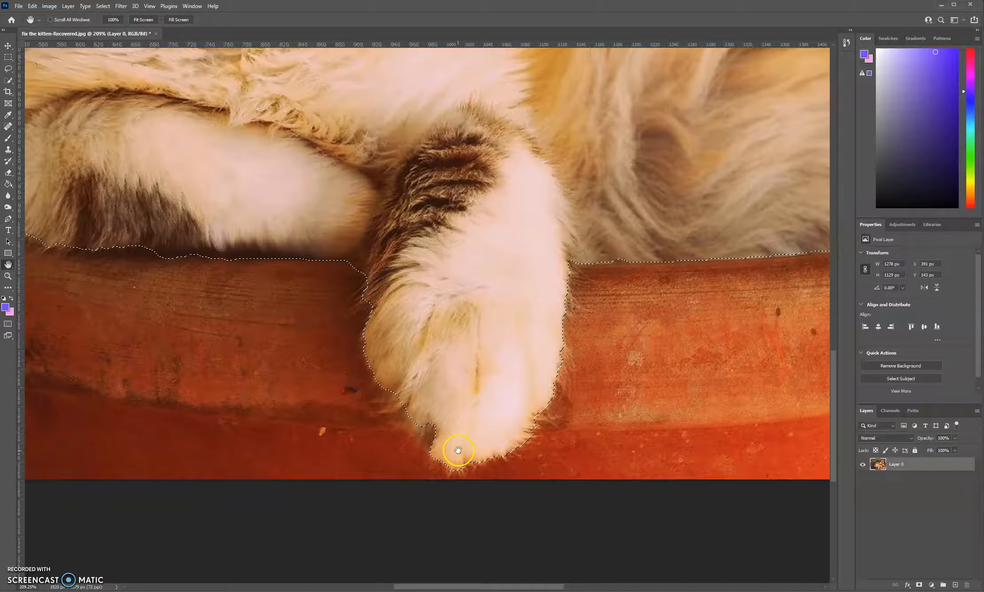
click(8, 69)
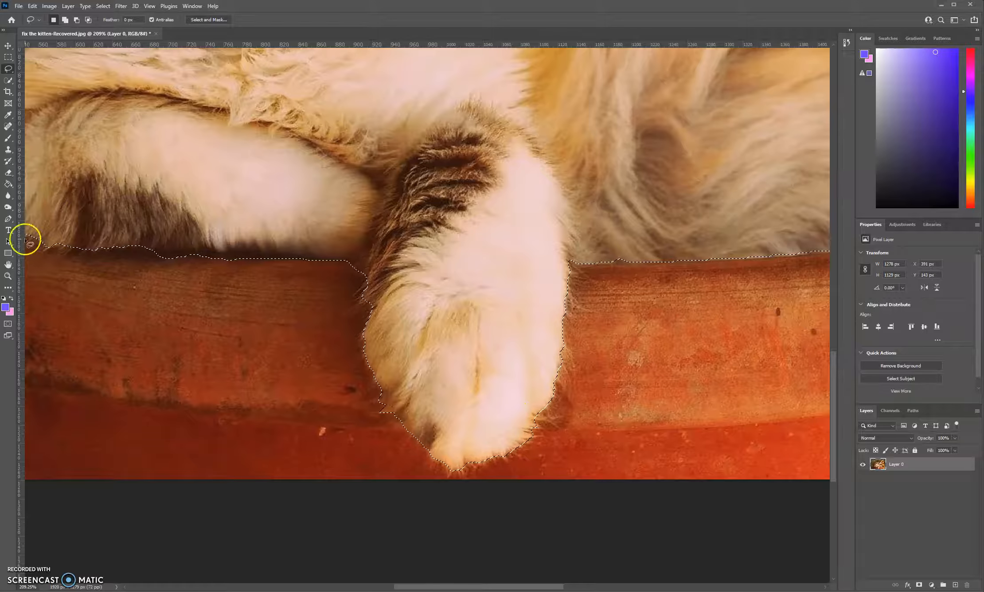
double_click(7, 266)
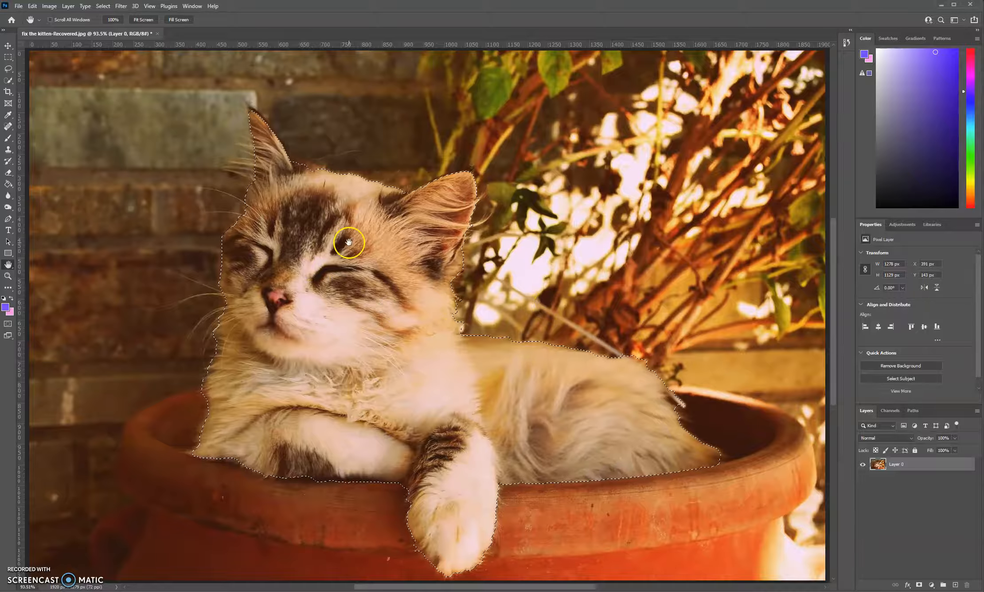
Step: Save the kitten selection as a new channel with a name beginning "kitten f"
click(103, 6)
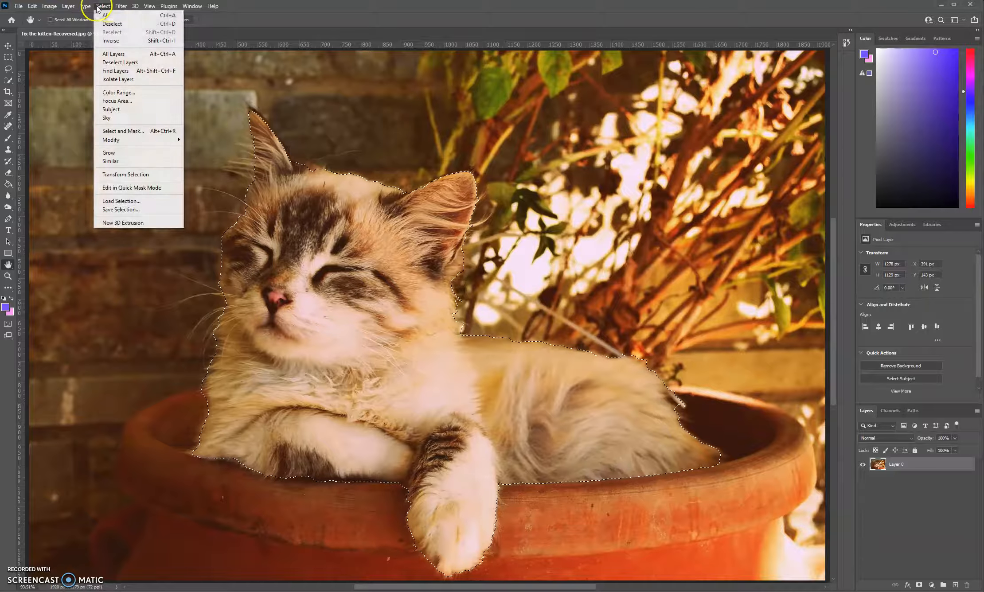
click(130, 212)
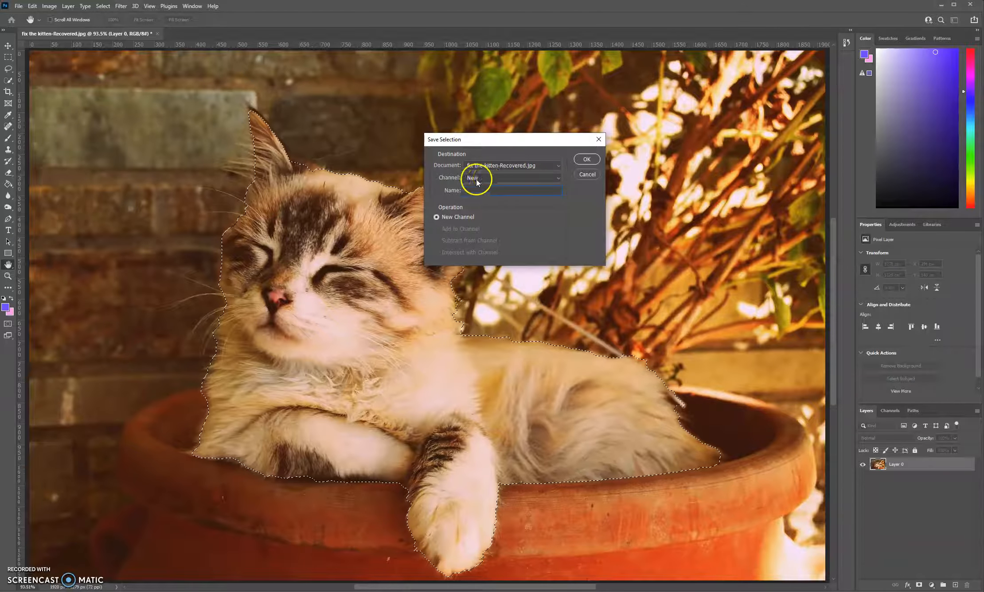
click(492, 178)
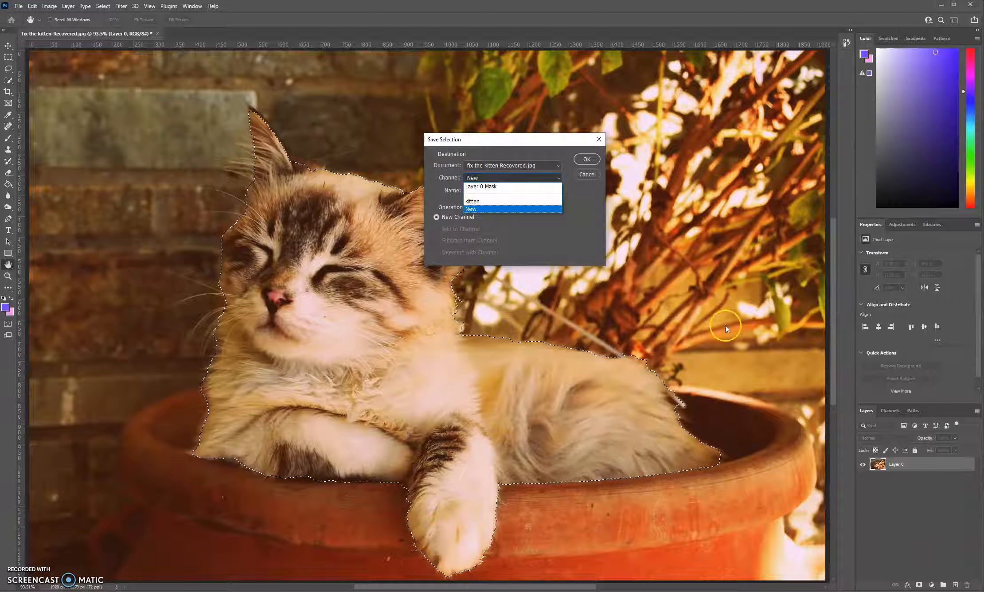
click(471, 210)
click(487, 189)
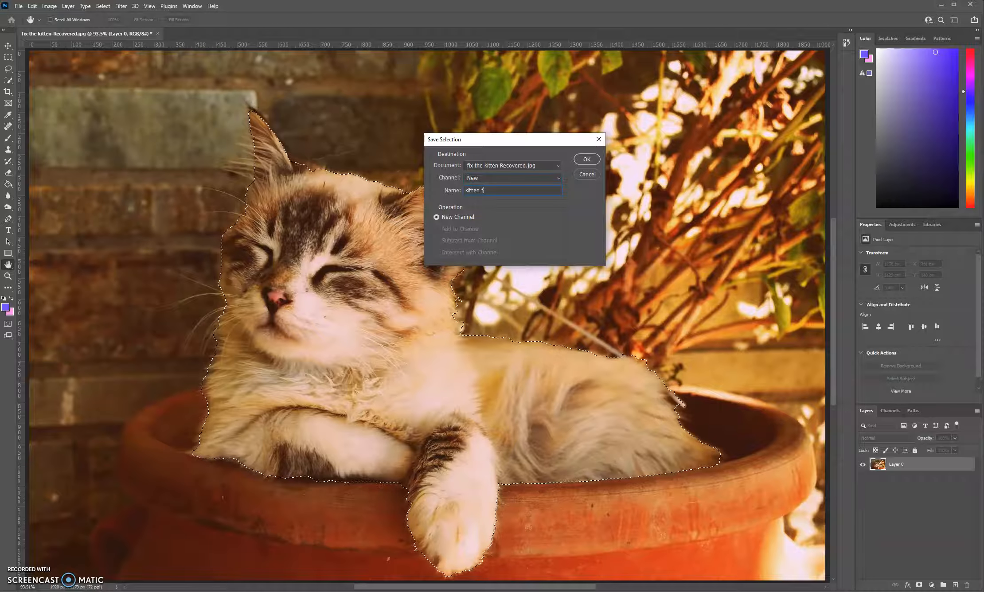
click(586, 159)
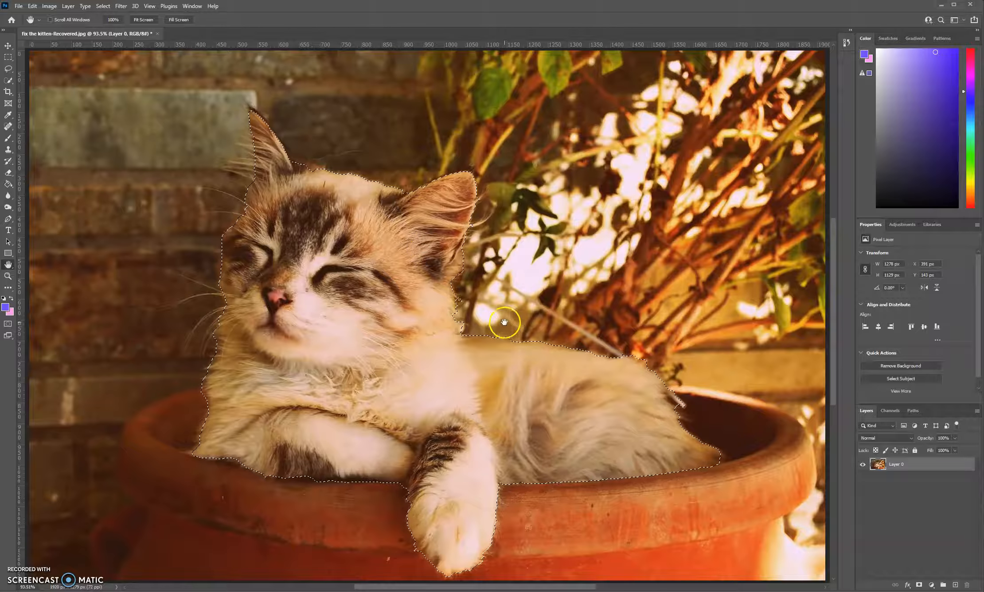
Step: Clear the current selection and load the saved "kitten full" channel as a new selection
click(6, 46)
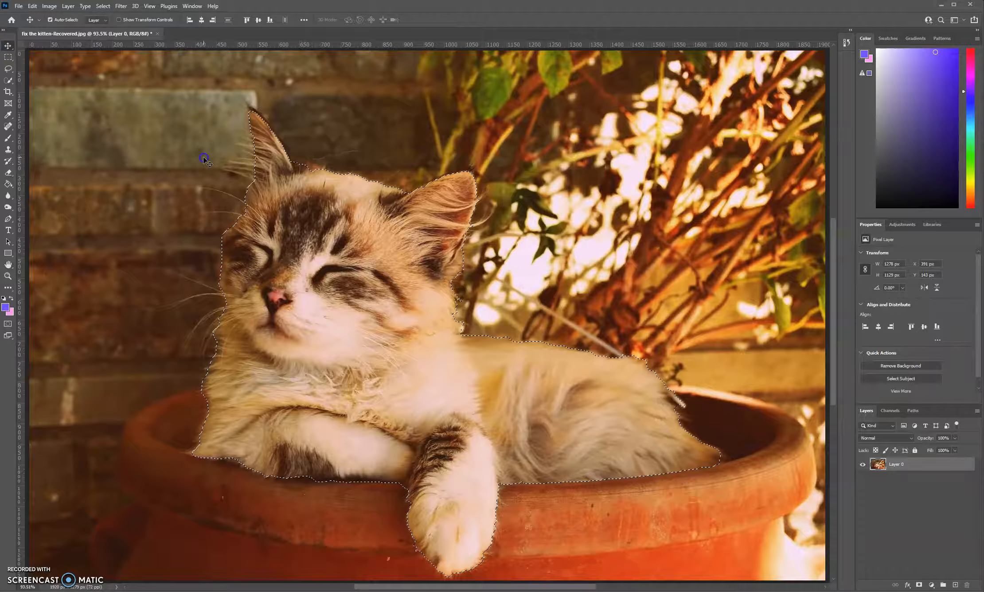
key(ctrl+d)
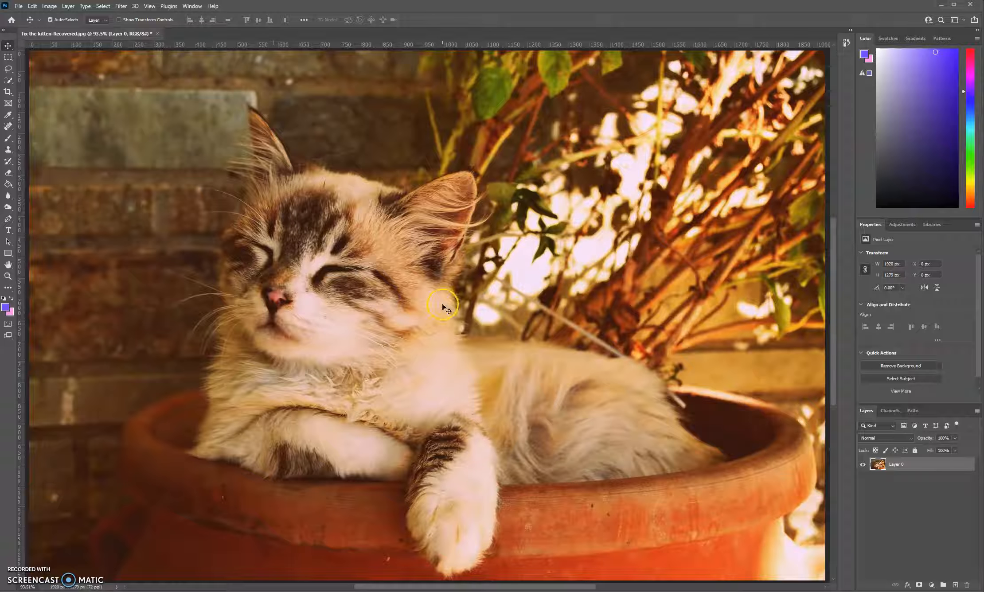
click(103, 5)
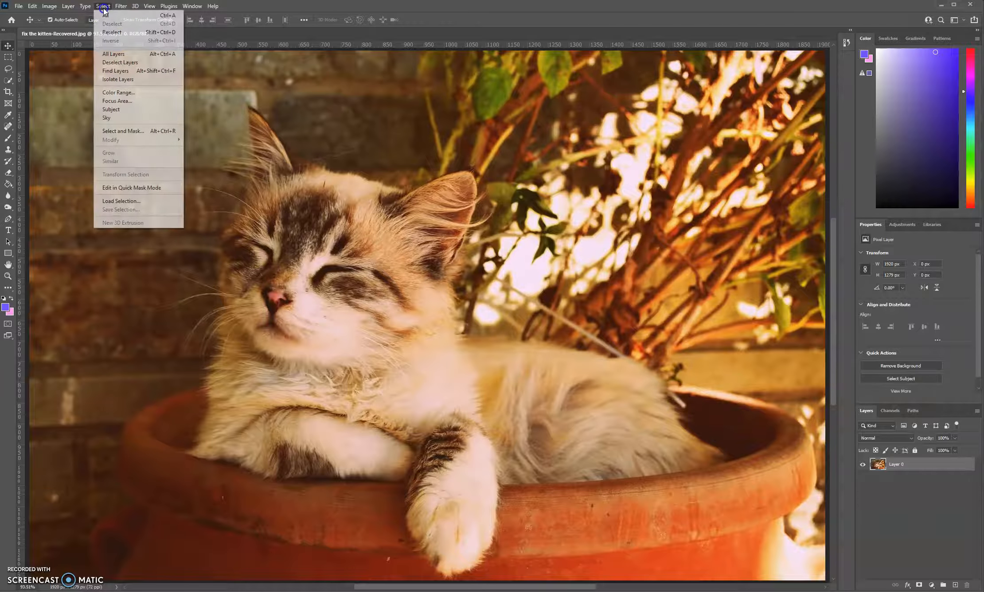
click(124, 201)
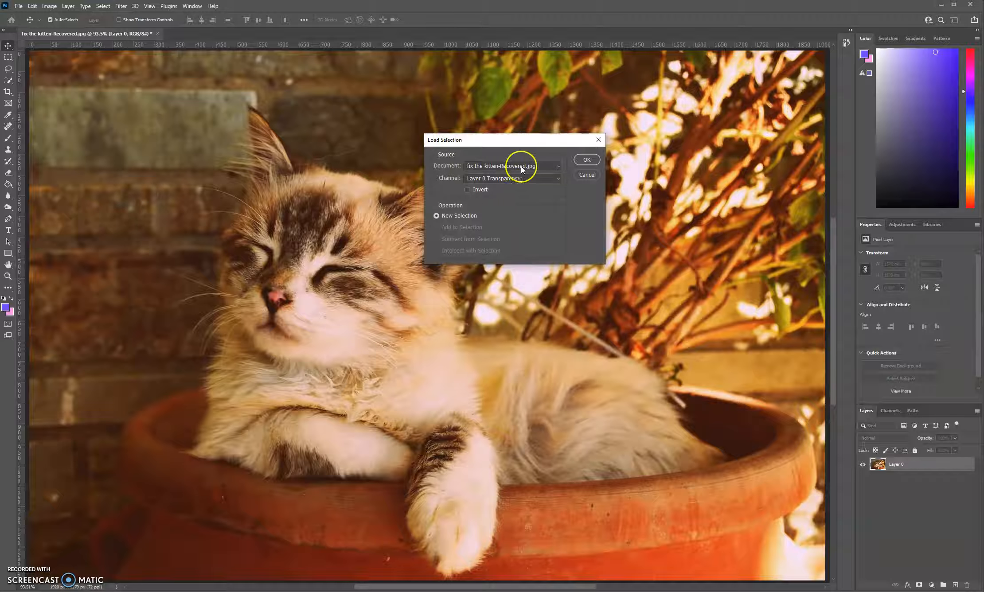
click(474, 180)
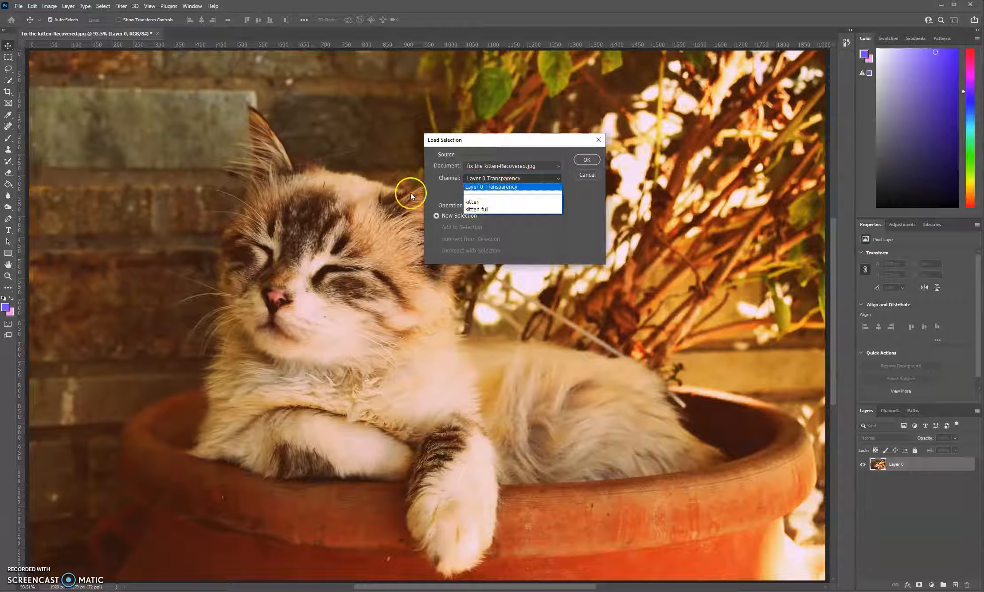
click(488, 210)
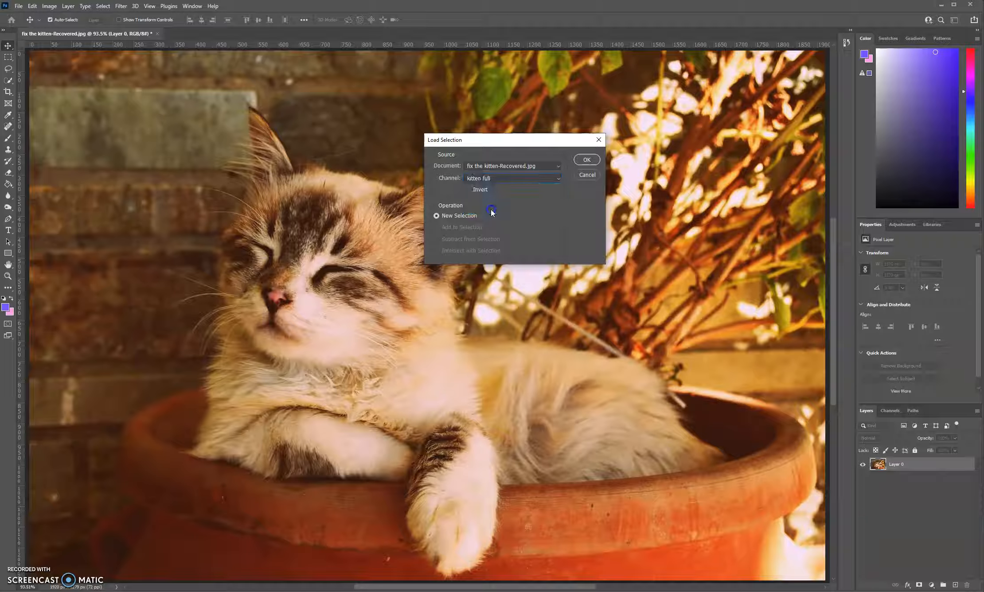
click(586, 160)
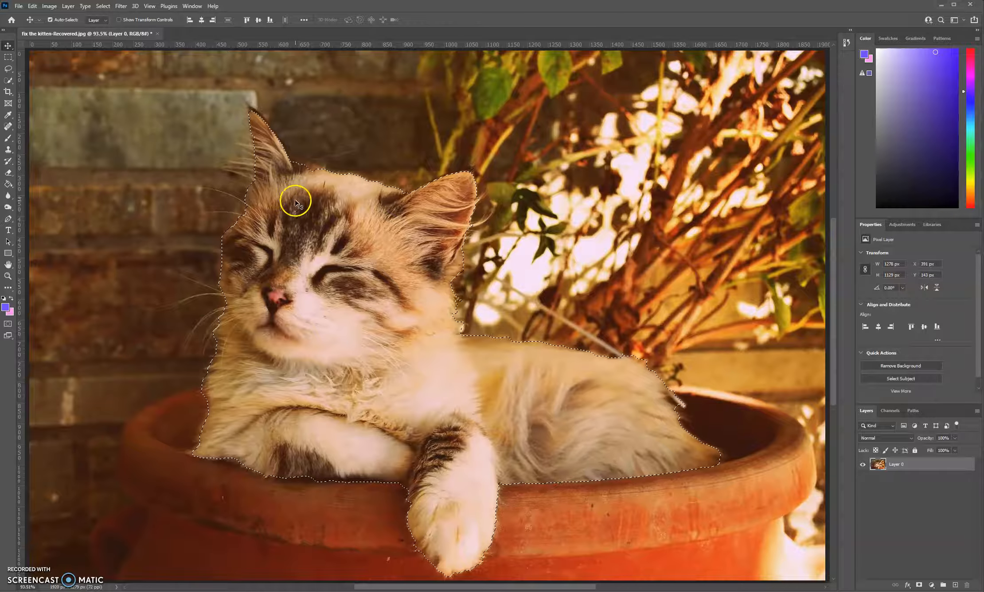
Step: Open the kitten selection in Select and Mask and set Feather to about 18.6 px and Contrast to about 28%
click(102, 6)
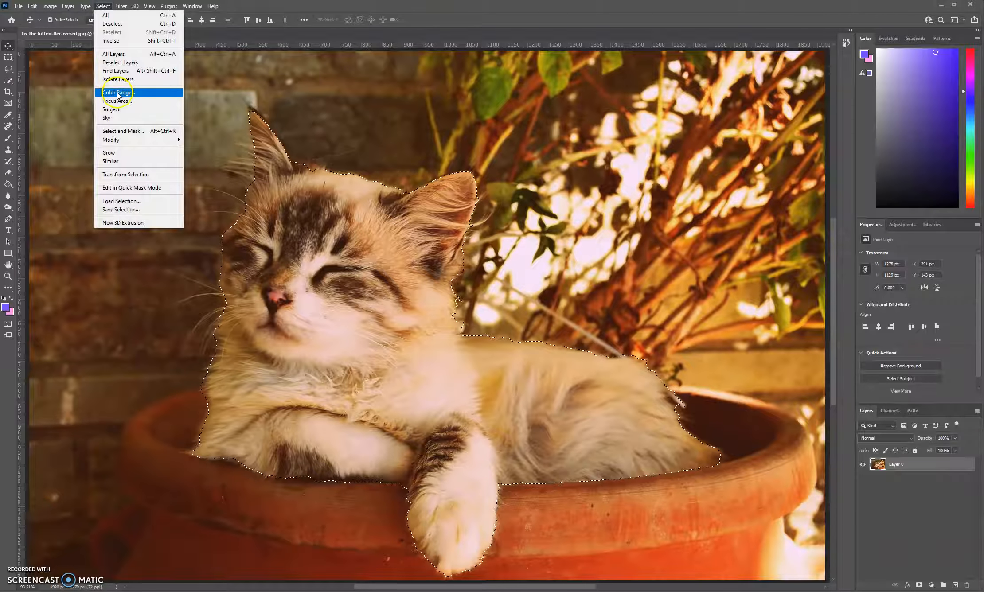
click(142, 133)
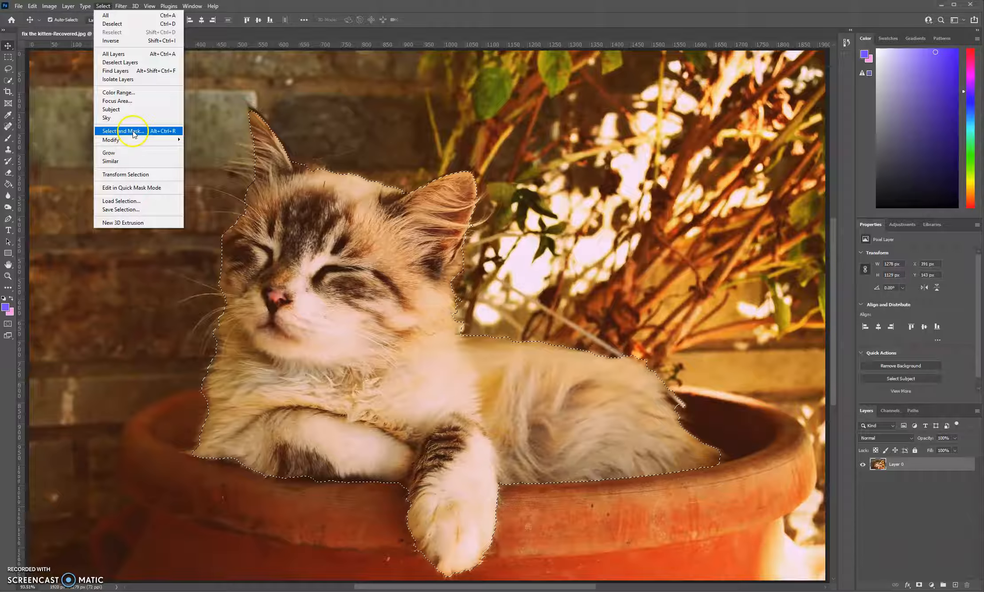
click(133, 131)
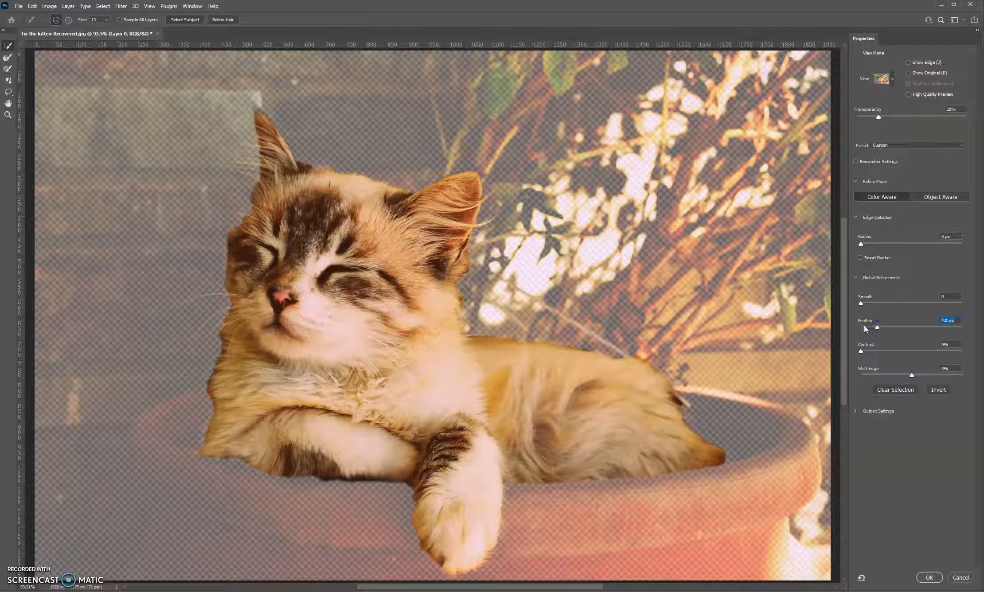
drag(876, 327, 906, 328)
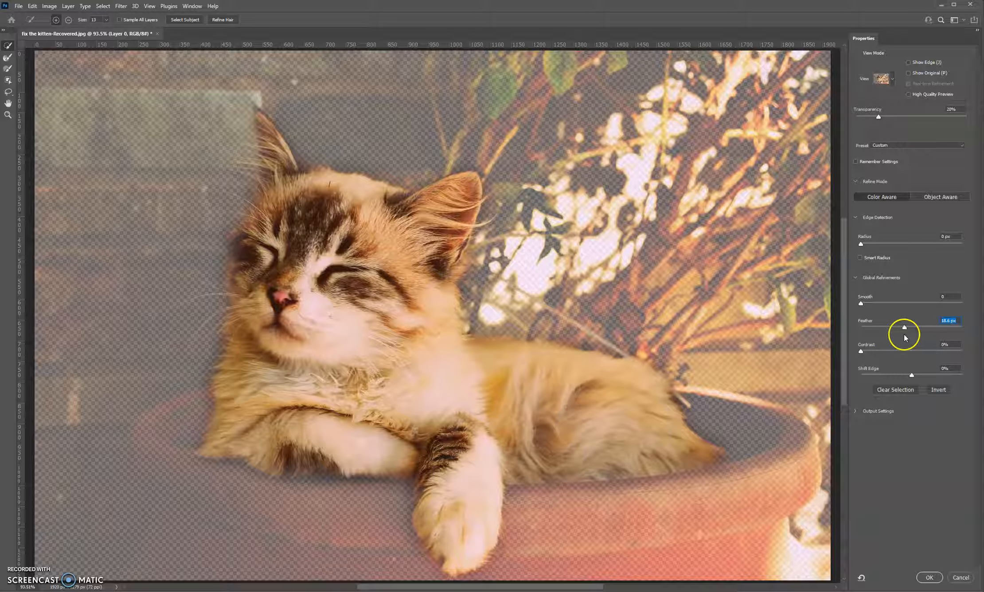
mouse_move(861, 352)
mouse_down()
mouse_move(944, 348)
mouse_move(879, 349)
mouse_up()
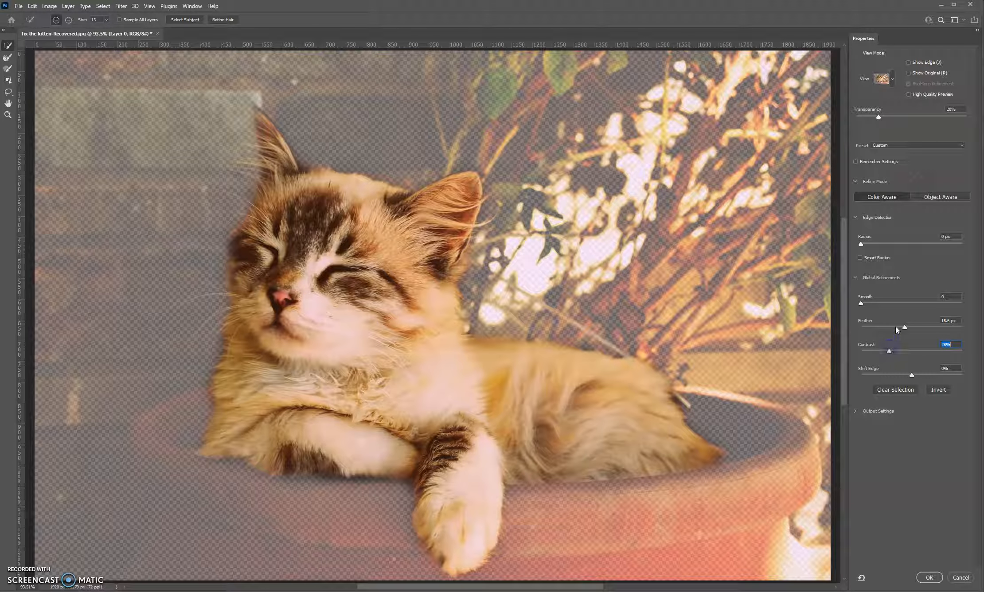
mouse_move(913, 377)
mouse_down()
mouse_move(966, 376)
mouse_move(831, 380)
mouse_move(913, 379)
mouse_up()
Step: Set the edge detection radius to about 34 px with the preview transparency at 100%, and apply the refinement to the selection
drag(861, 247, 947, 250)
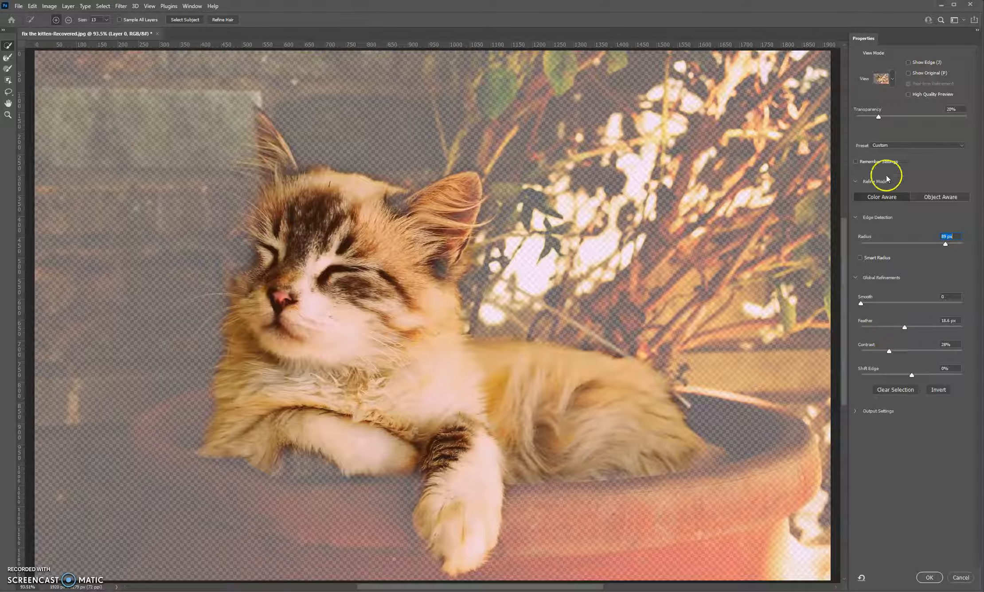
drag(878, 118, 971, 121)
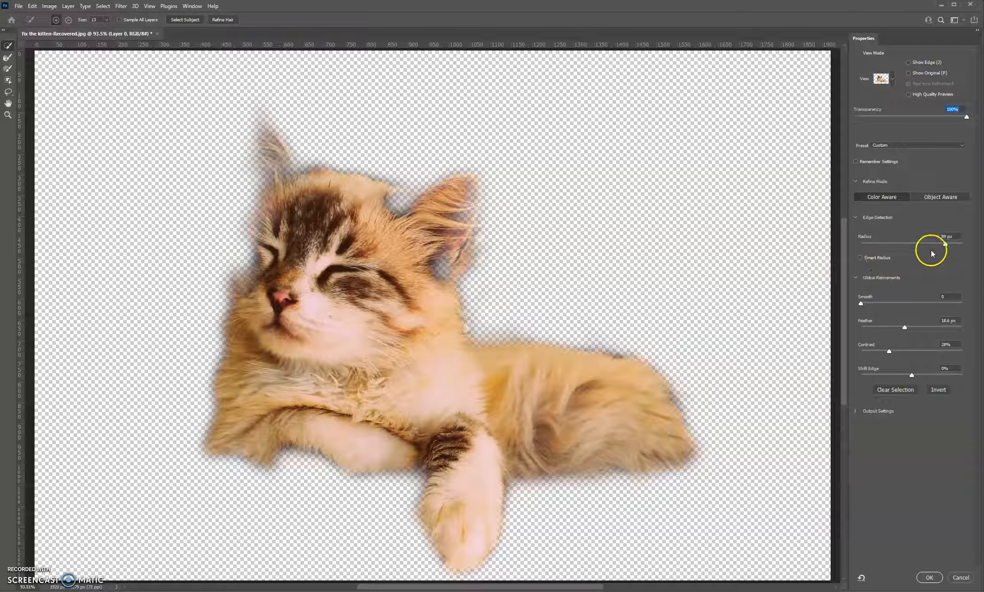
drag(946, 244, 923, 246)
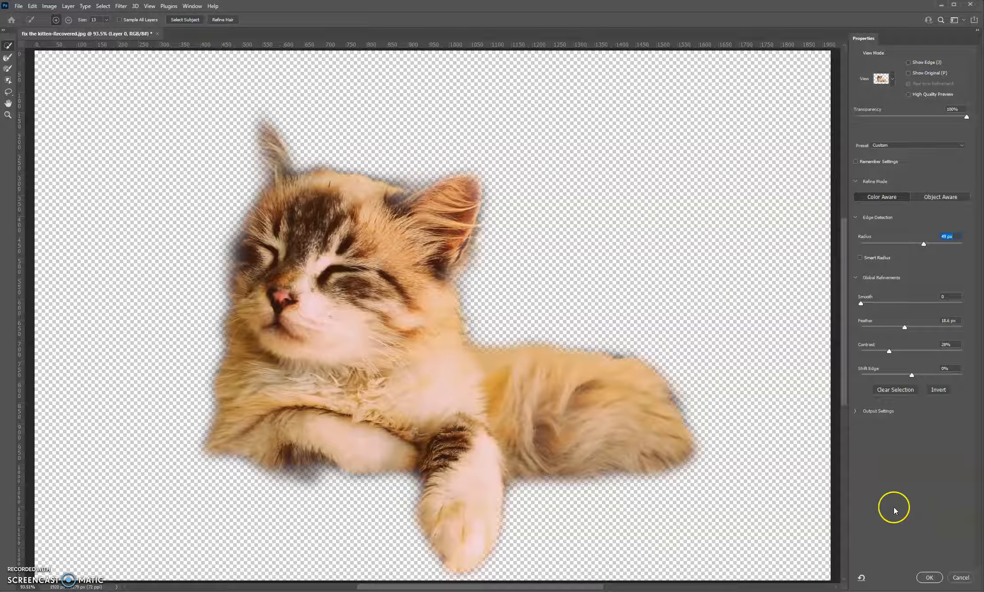
drag(924, 245, 910, 248)
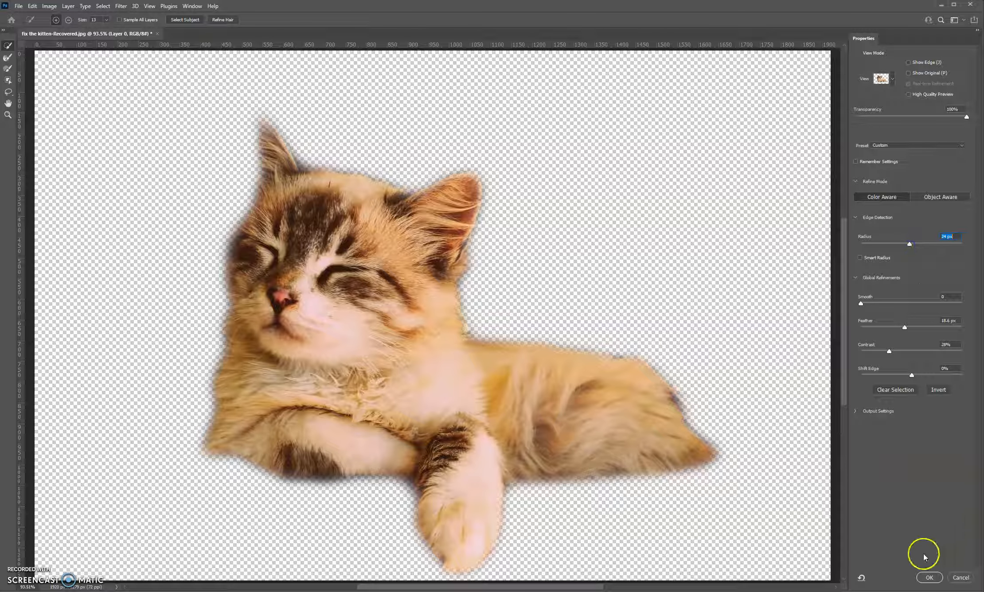
click(930, 577)
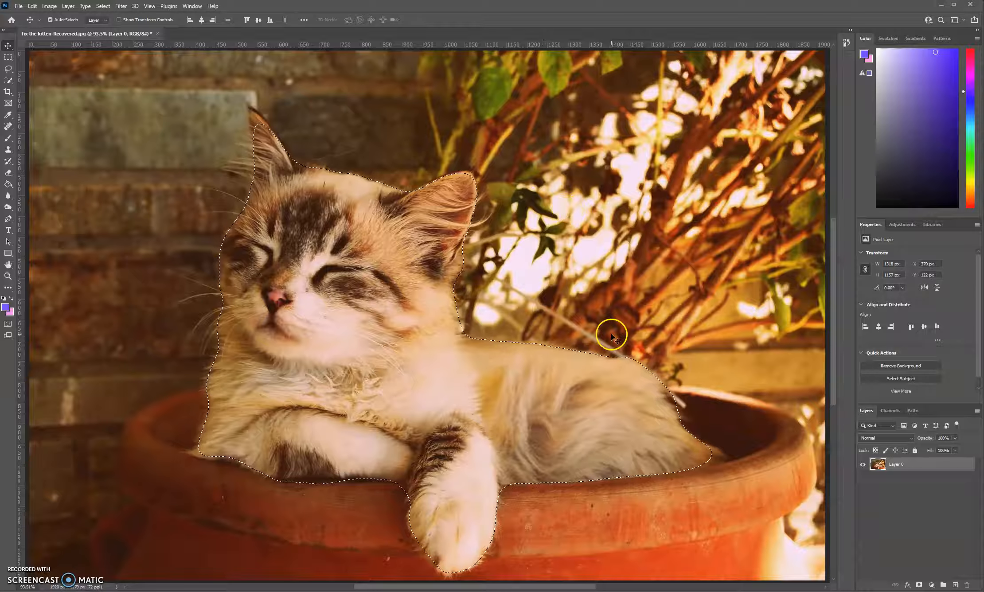
click(498, 282)
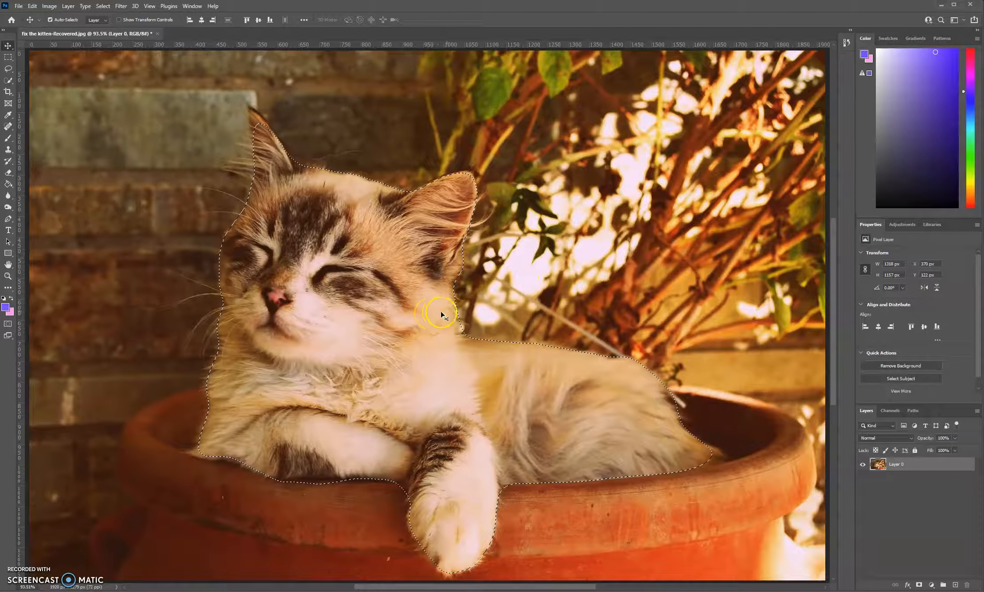